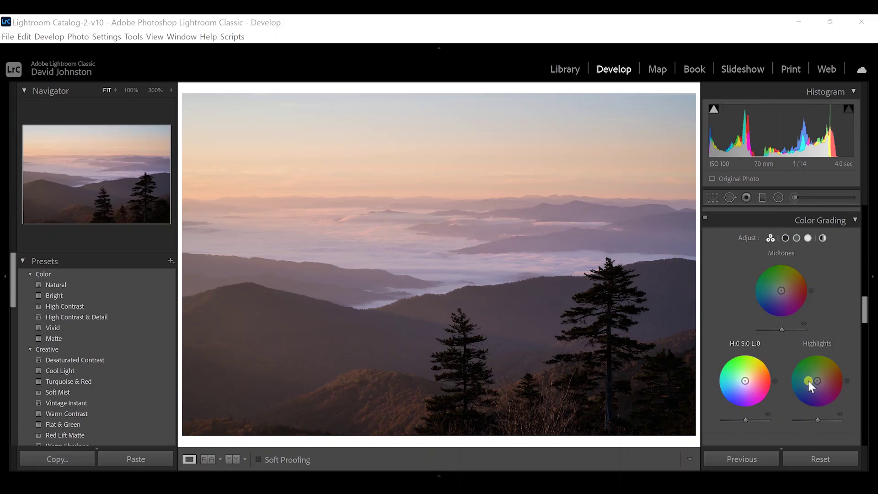
Inspect the dark hills at 100%, then tint shadows purple (Hue 295, Saturation 15) with blending 80.
left_click(786, 239)
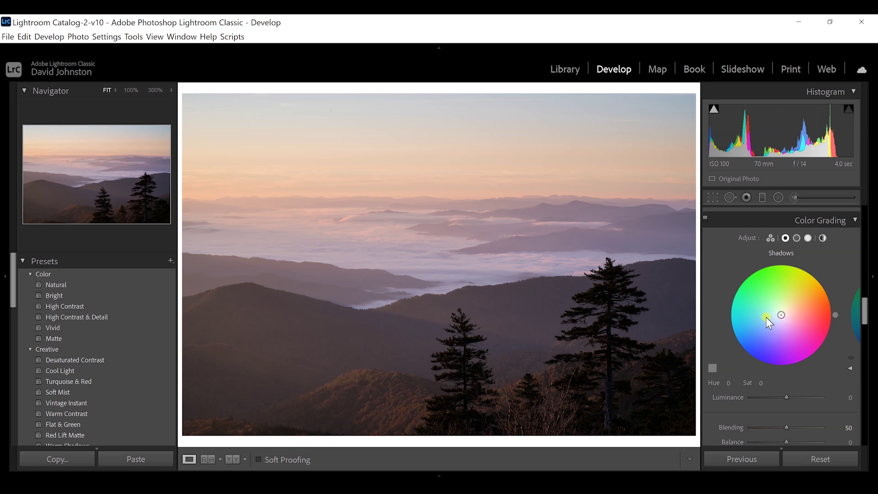
left_click(663, 296)
left_click_drag(649, 298, 474, 239)
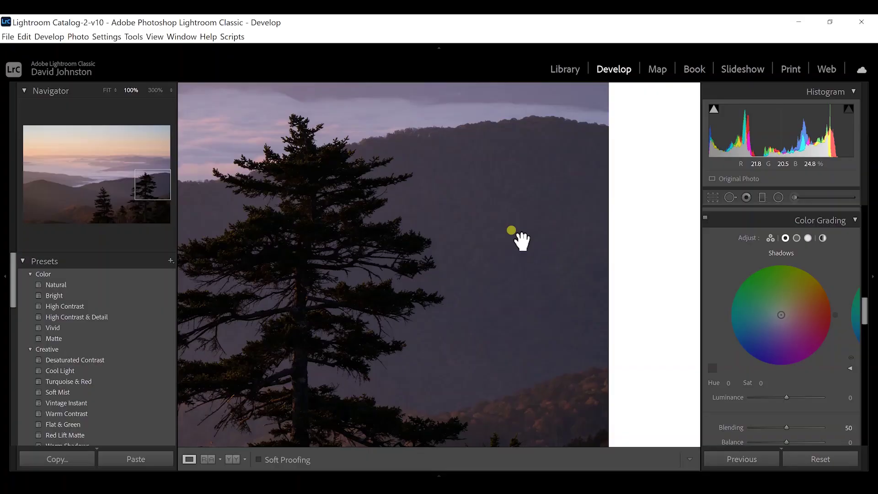
left_click(512, 232)
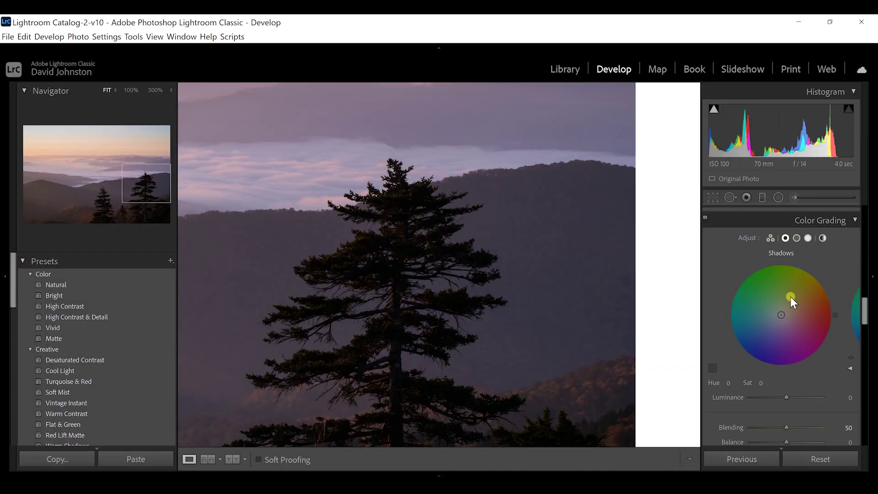
left_click_drag(781, 314, 785, 323)
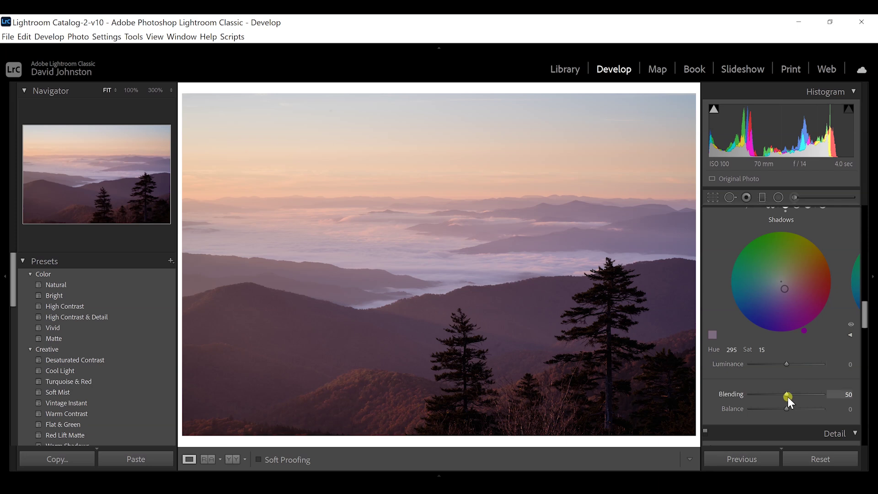
left_click_drag(787, 396, 766, 394)
After trying Blending at 80, settle it at 18, set Balance to +13, and adjust shadow luminance.
left_click_drag(767, 395, 809, 395)
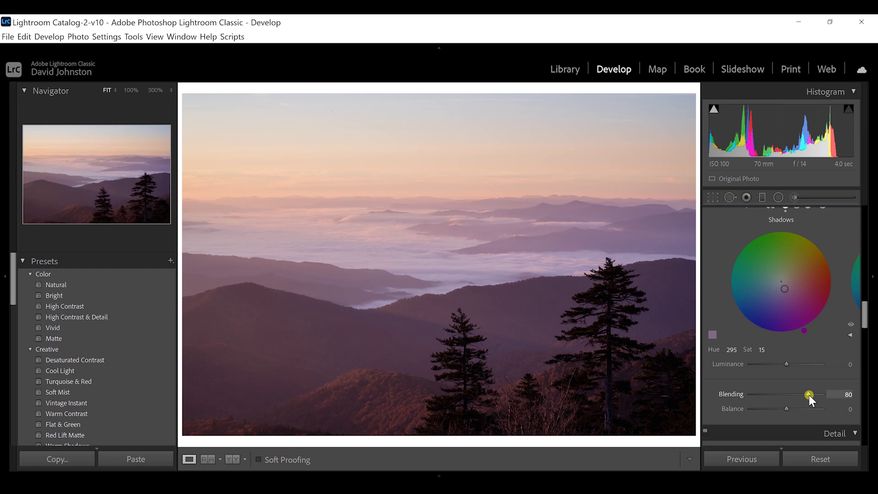
left_click_drag(808, 395, 766, 396)
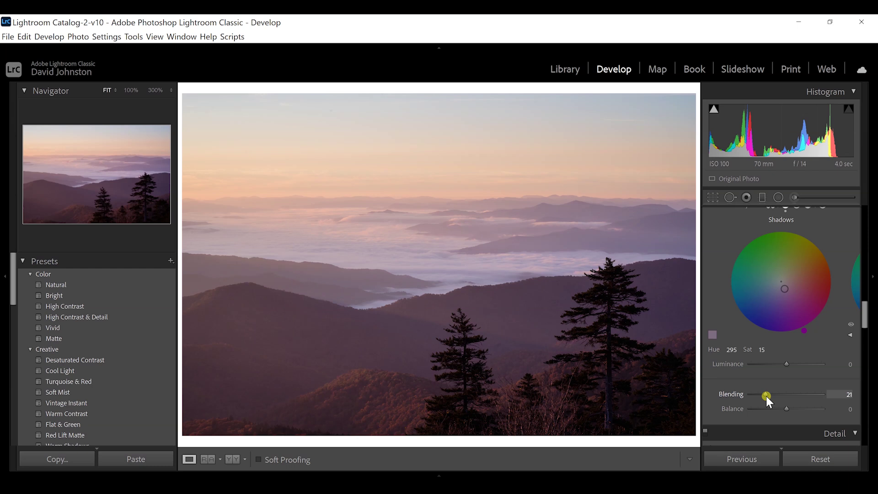
mouse_move(767, 396)
left_mouse_down()
mouse_move(802, 408)
mouse_move(758, 410)
mouse_move(767, 410)
left_mouse_up()
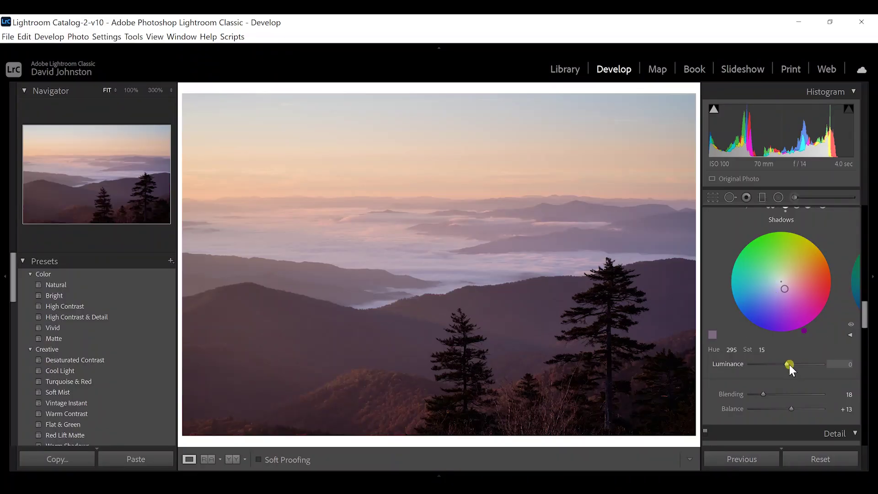
mouse_move(789, 364)
left_mouse_down()
mouse_move(805, 364)
mouse_move(769, 364)
mouse_move(795, 364)
mouse_move(778, 364)
mouse_move(787, 366)
left_mouse_up()
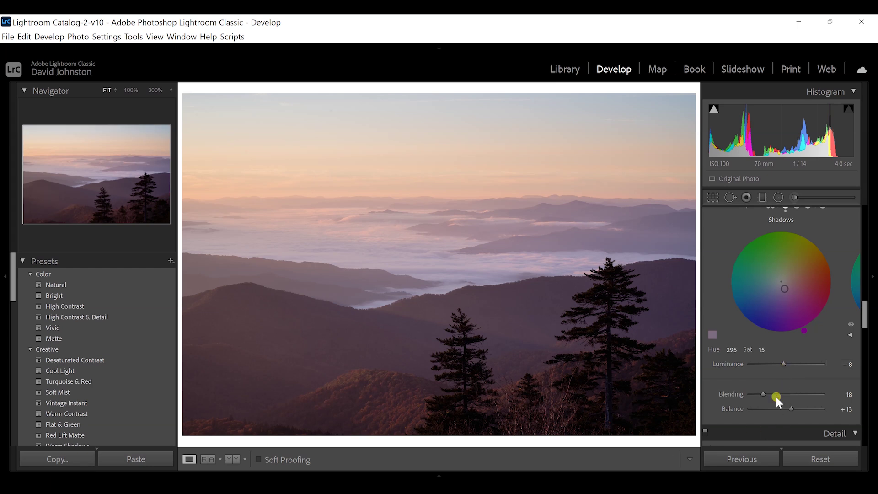
Scroll the adjustment panel up to review the purple shadow grade at luminance -8.
scroll(812, 265, "up", 2)
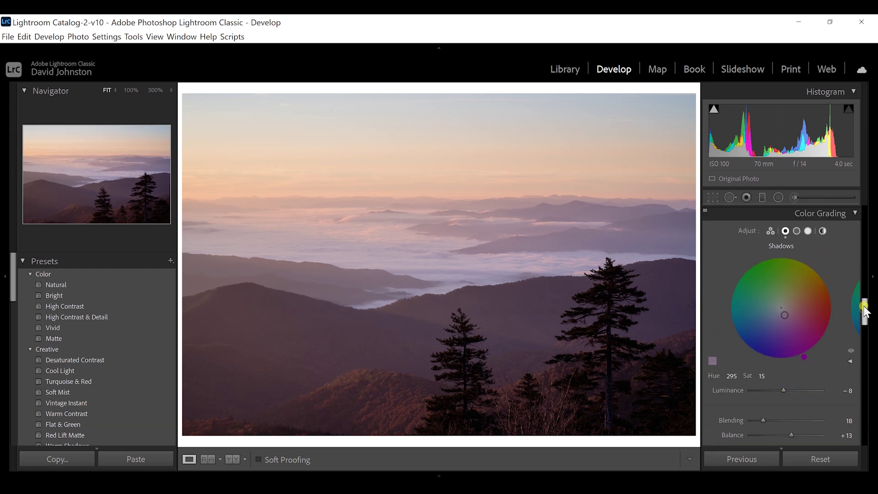
Warm the highlights toward orange at Hue 29, Saturation 27, with luminance +10.
left_click(808, 237)
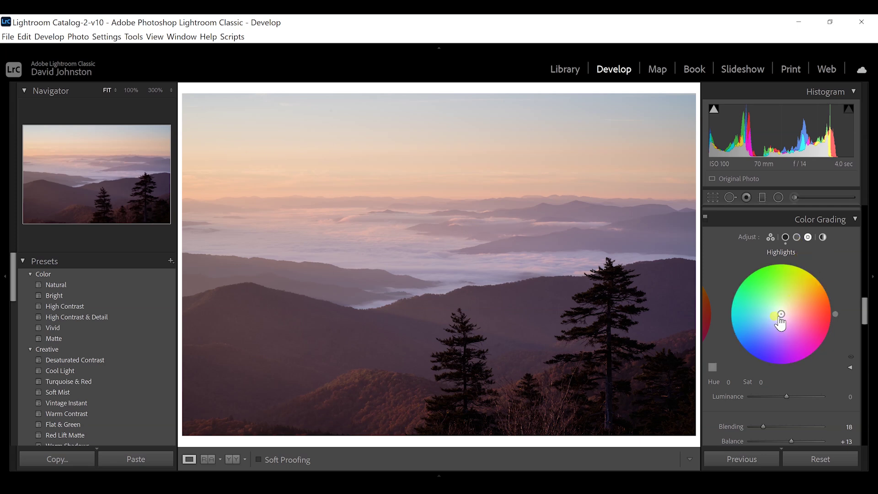
left_click_drag(781, 314, 793, 307)
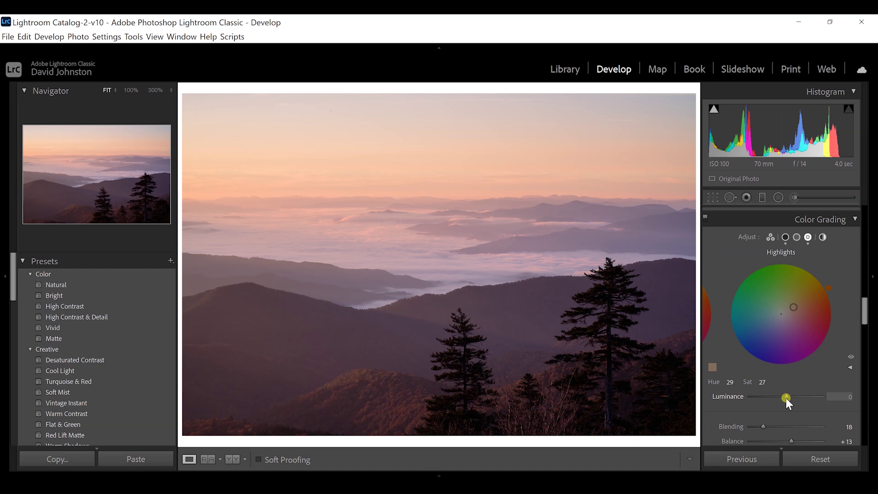
left_click_drag(786, 398, 789, 398)
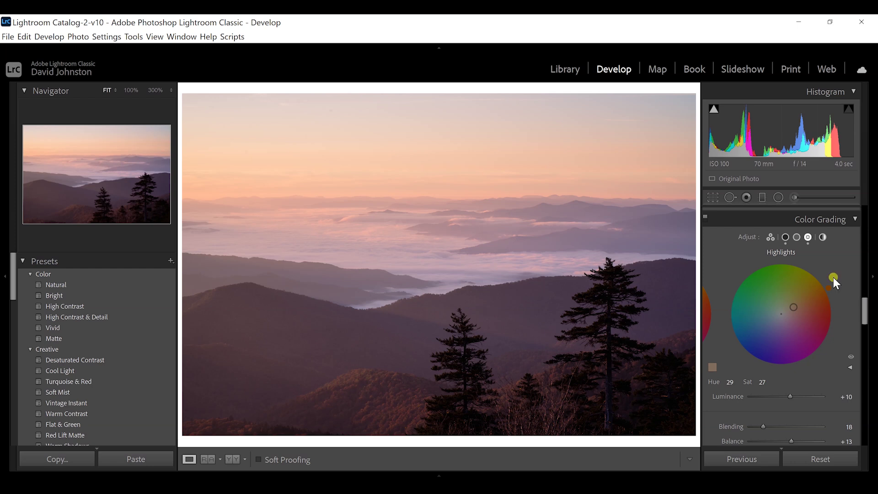
left_click(797, 236)
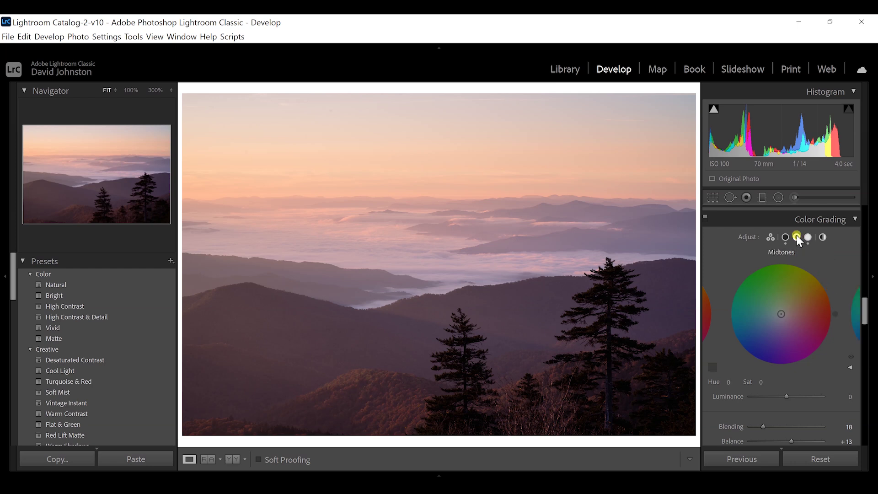
Give the midtones a faint red tint (Hue 349, Saturation 7) and raise luminance to +14.
left_click_drag(781, 316, 785, 315)
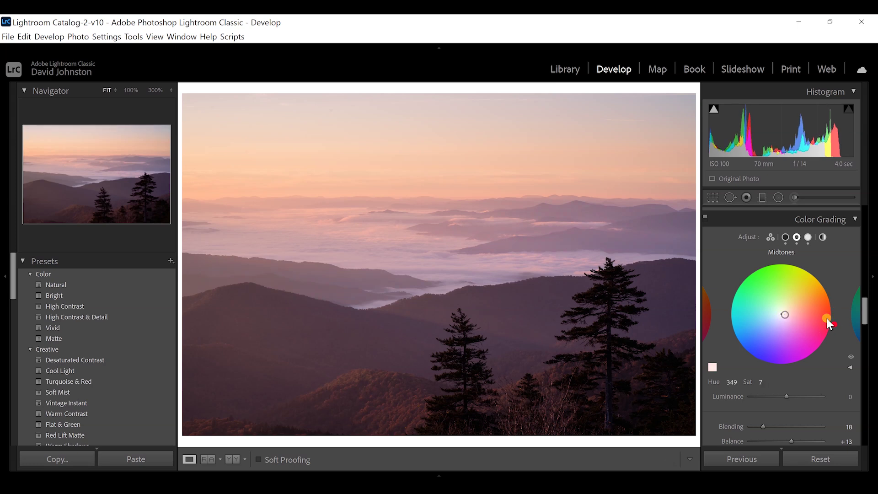
left_click_drag(785, 396, 791, 397)
left_click(851, 356)
left_click(850, 359)
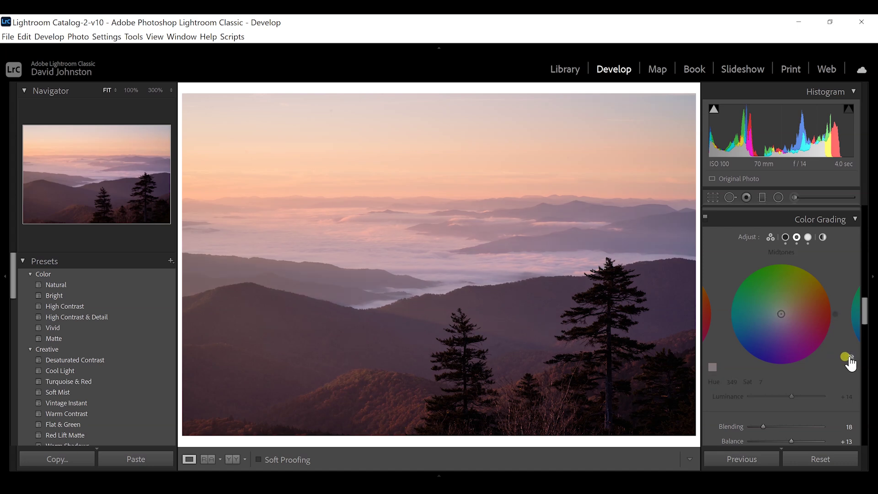
left_click(850, 359)
Toggle the midtones tint on and off repeatedly to compare before and after.
left_click(851, 359)
left_click(850, 359)
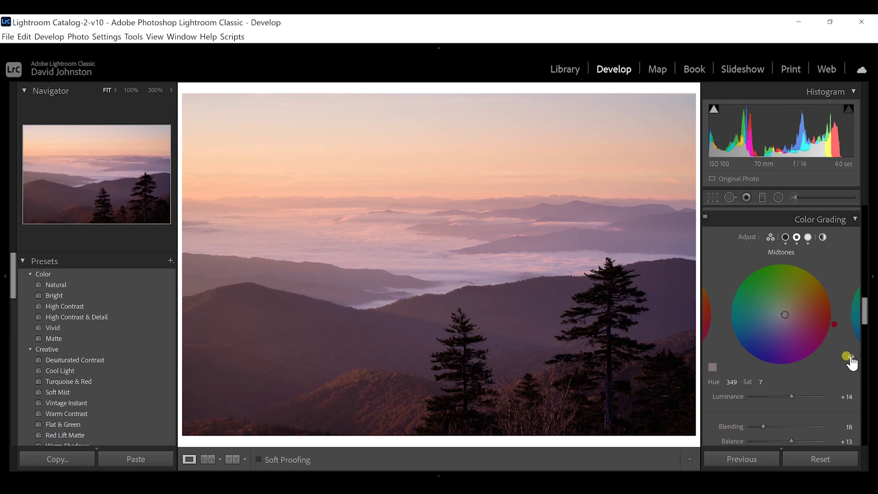
left_click(851, 359)
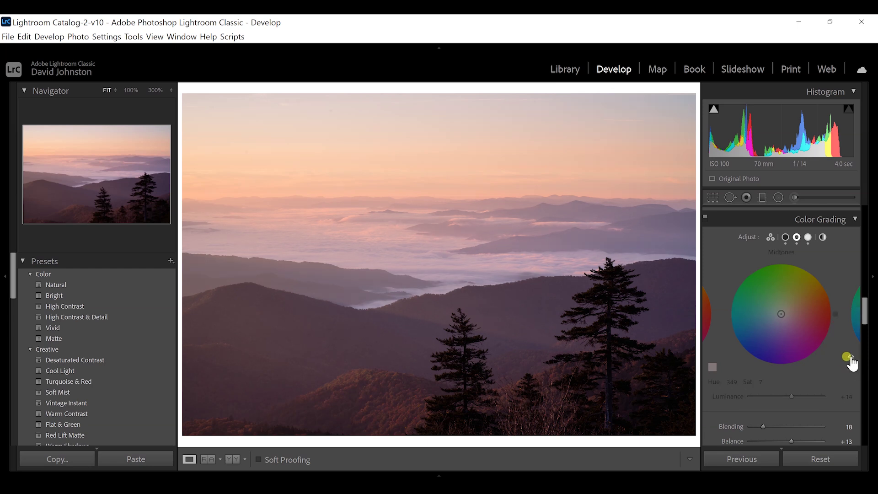
left_click(850, 359)
left_click(851, 359)
left_click(851, 359)
left_click(850, 359)
left_click(850, 359)
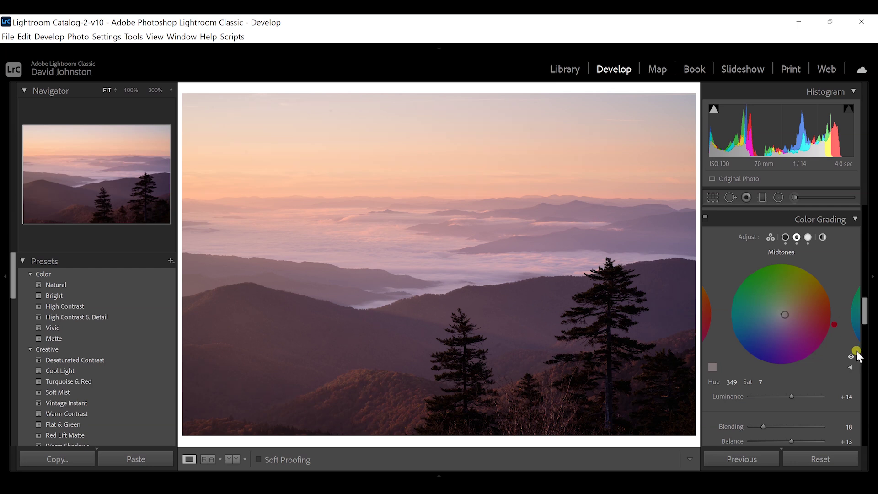
left_click_drag(864, 311, 863, 313)
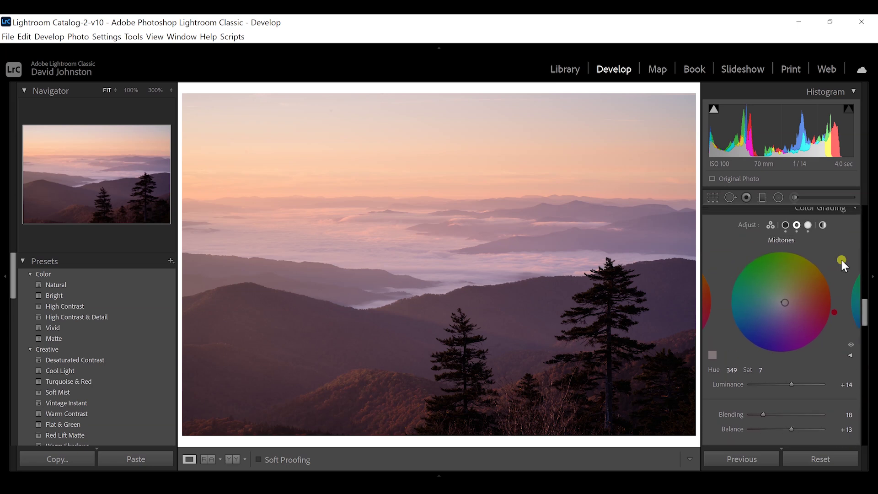
Add a faint warm global tint at Hue 48, Saturation 5, with luminance +6.
left_click(824, 225)
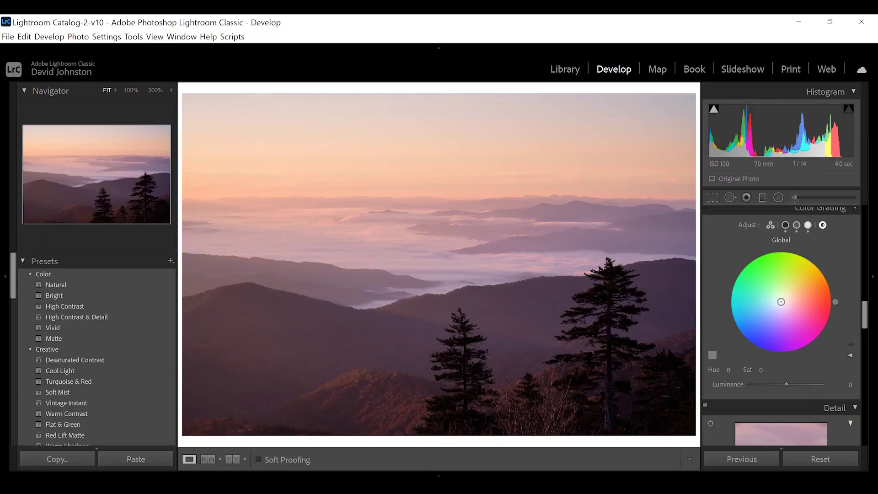
left_click_drag(781, 302, 783, 299)
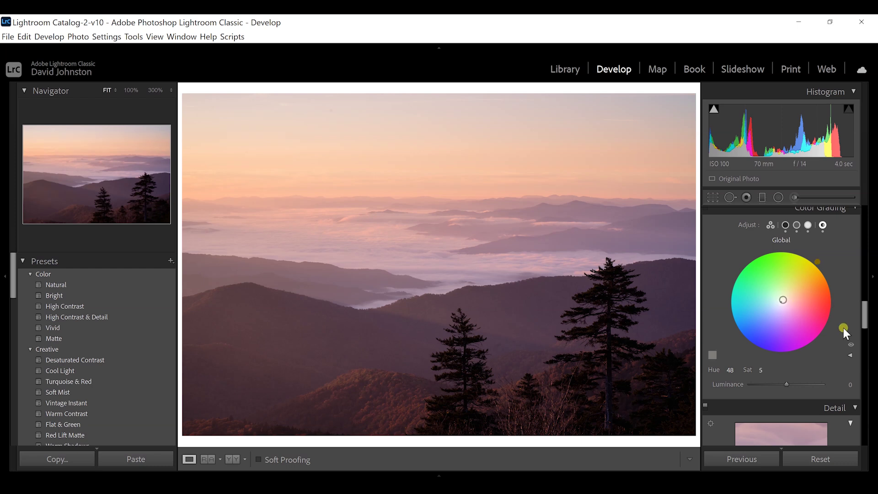
left_click_drag(786, 383, 787, 383)
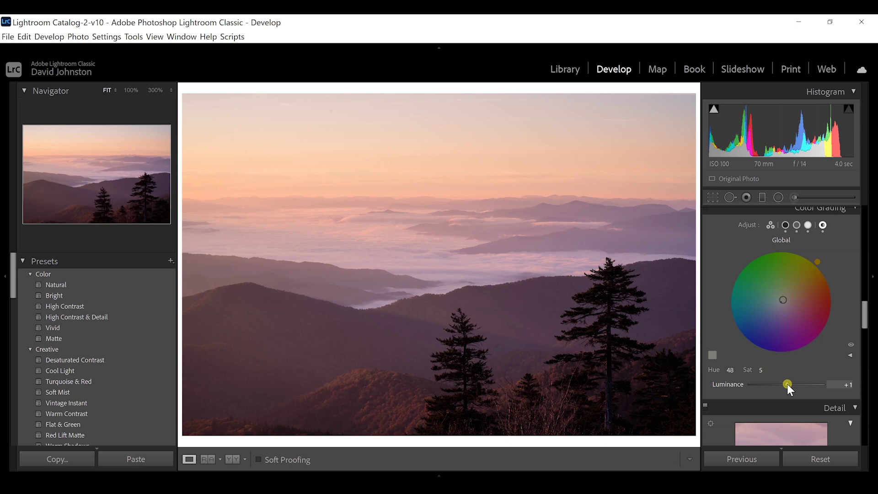
left_click_drag(787, 384, 789, 384)
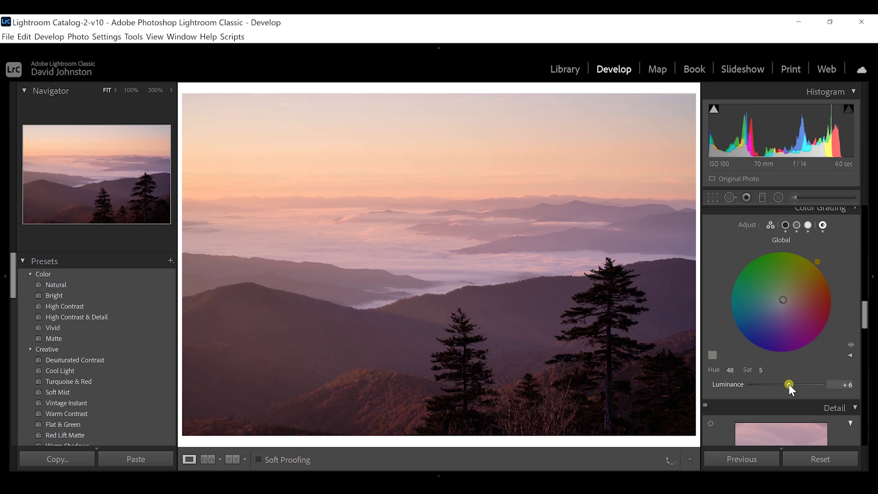
Show all three grading wheels together and preview the photo without the midtones and shadows tints.
left_click(770, 228)
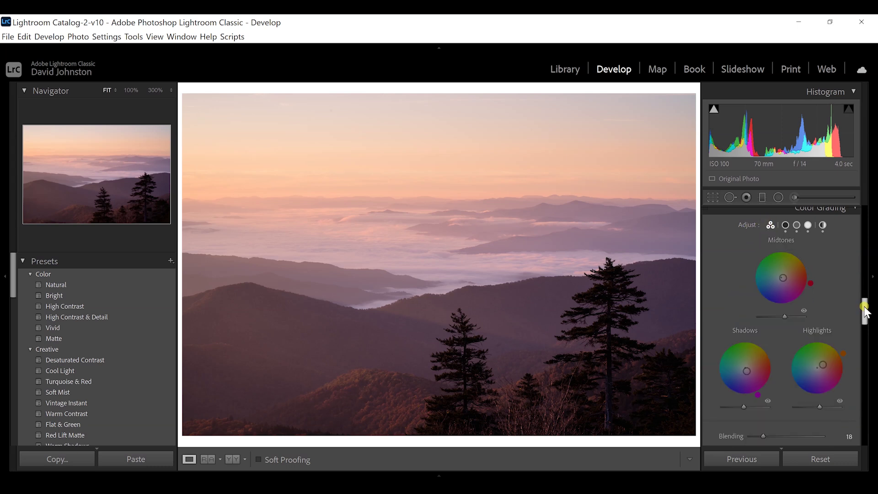
left_click_drag(864, 308, 865, 316)
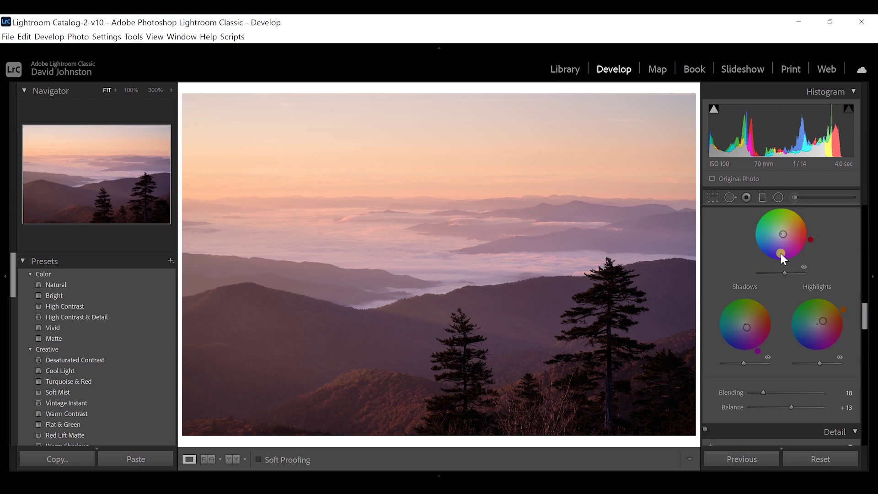
left_click(804, 267)
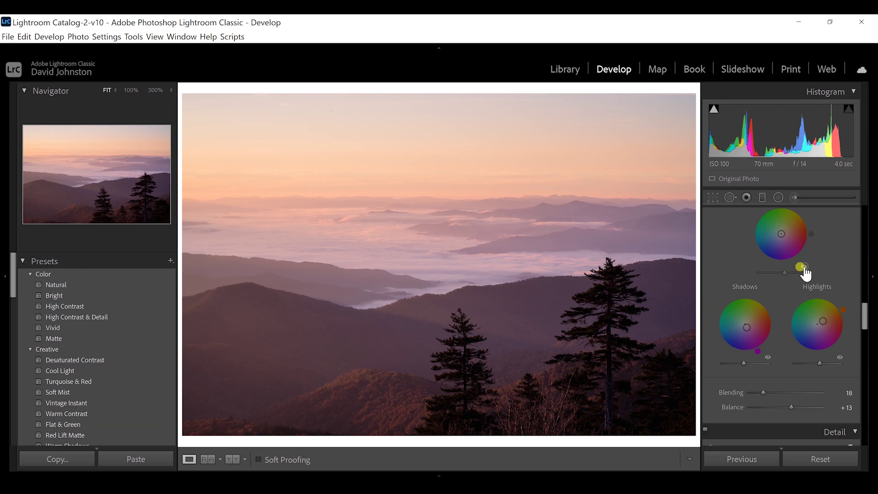
left_click(767, 358)
Raise Blending to 27 and rework Balance, settling at +34 toward the highlights.
mouse_move(762, 392)
left_mouse_down()
mouse_move(809, 393)
mouse_move(768, 391)
left_mouse_up()
left_click_drag(796, 408, 800, 407)
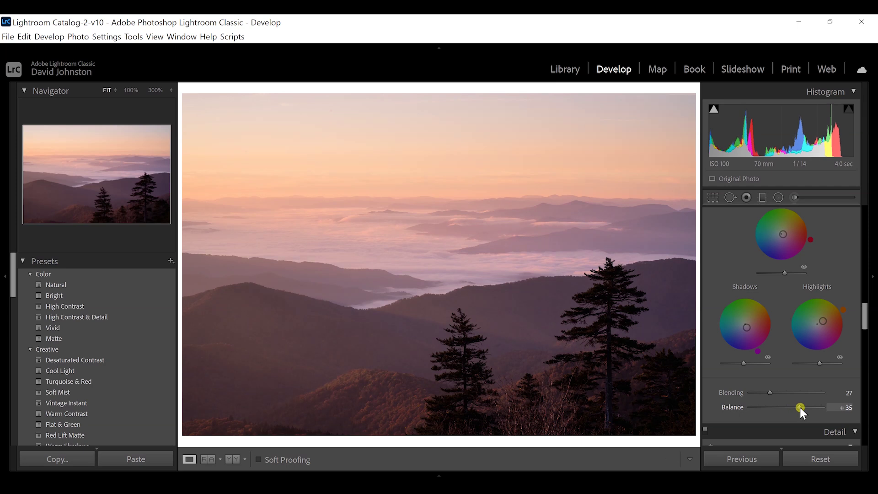
mouse_move(800, 407)
left_mouse_down()
mouse_move(812, 410)
mouse_move(795, 410)
left_mouse_up()
mouse_move(795, 411)
left_mouse_down()
mouse_move(768, 408)
mouse_move(799, 408)
left_mouse_up()
mouse_move(868, 319)
left_mouse_down()
mouse_move(864, 273)
mouse_move(871, 315)
left_mouse_up()
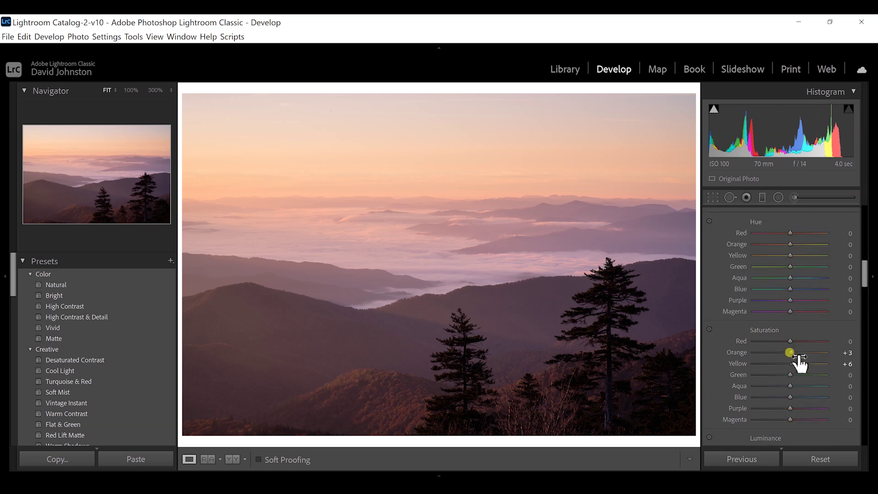
Boost HSL saturation to +17 for Orange and +14 for Yellow.
left_click_drag(792, 352, 795, 364)
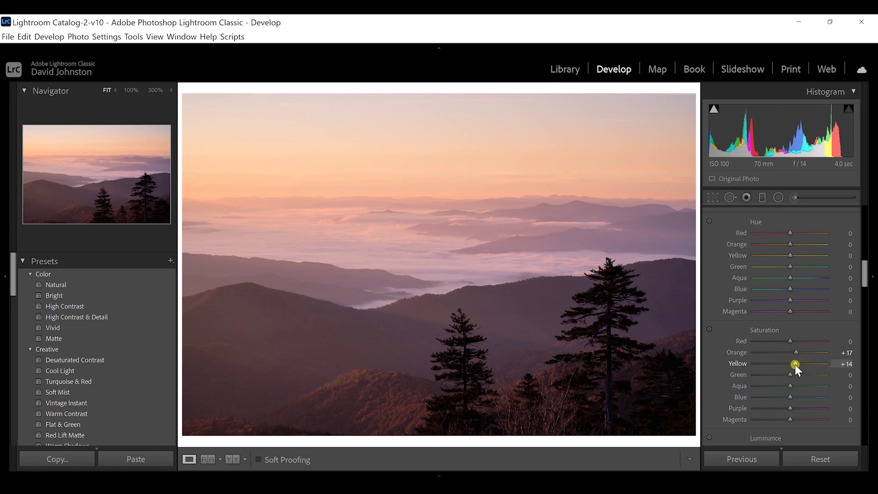